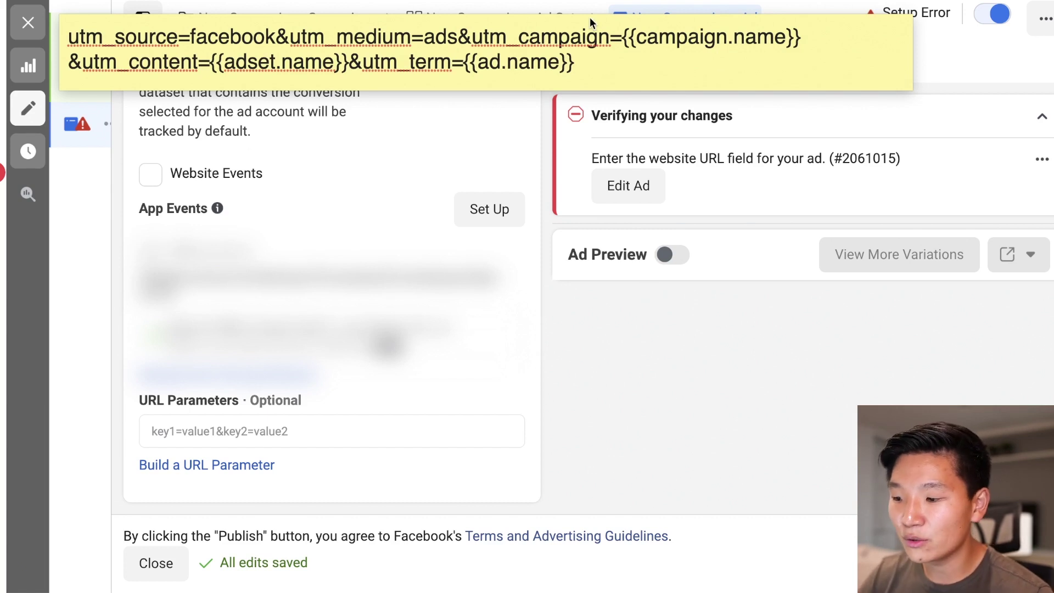
Copy the UTM string from the note and paste it into the ad's URL Parameters field.
{"action": "triple_click", "coordinate": [486, 31]}
{"action": "key", "text": "ctrl+c"}
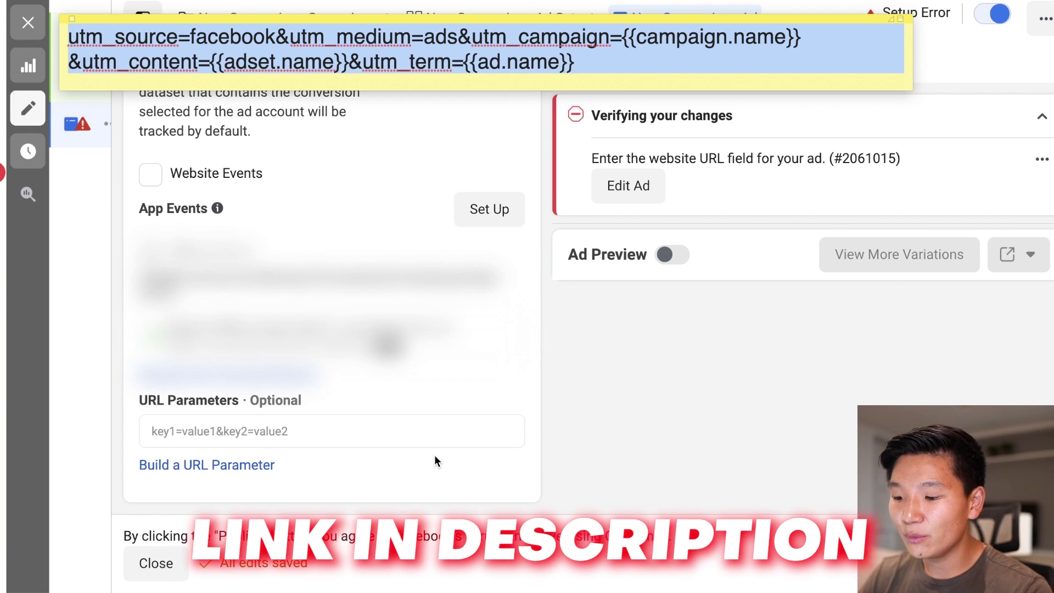
{"action": "left_click", "coordinate": [434, 439]}
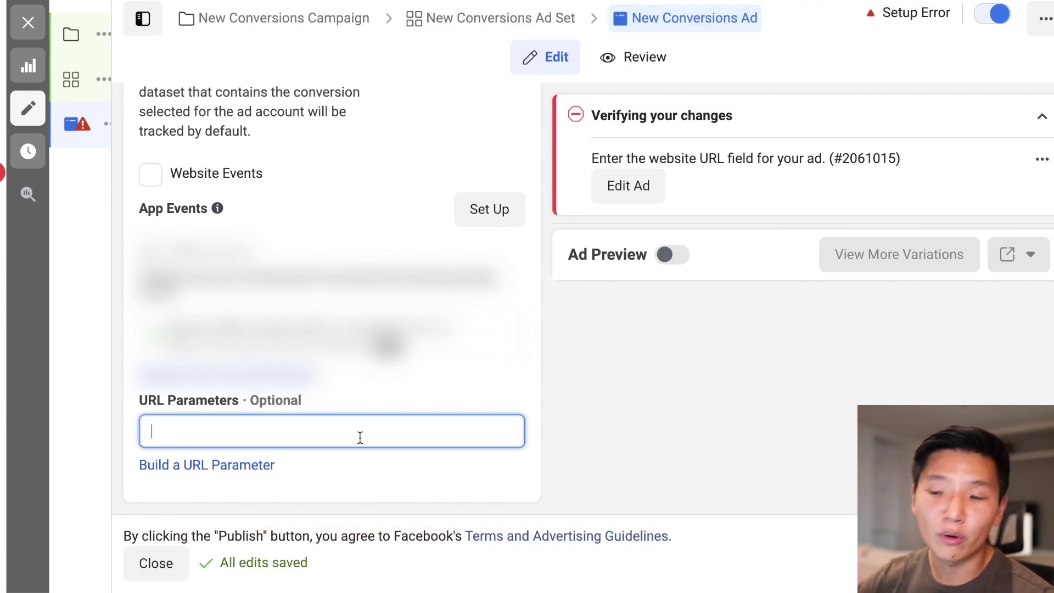
{"action": "key", "text": "ctrl+v"}
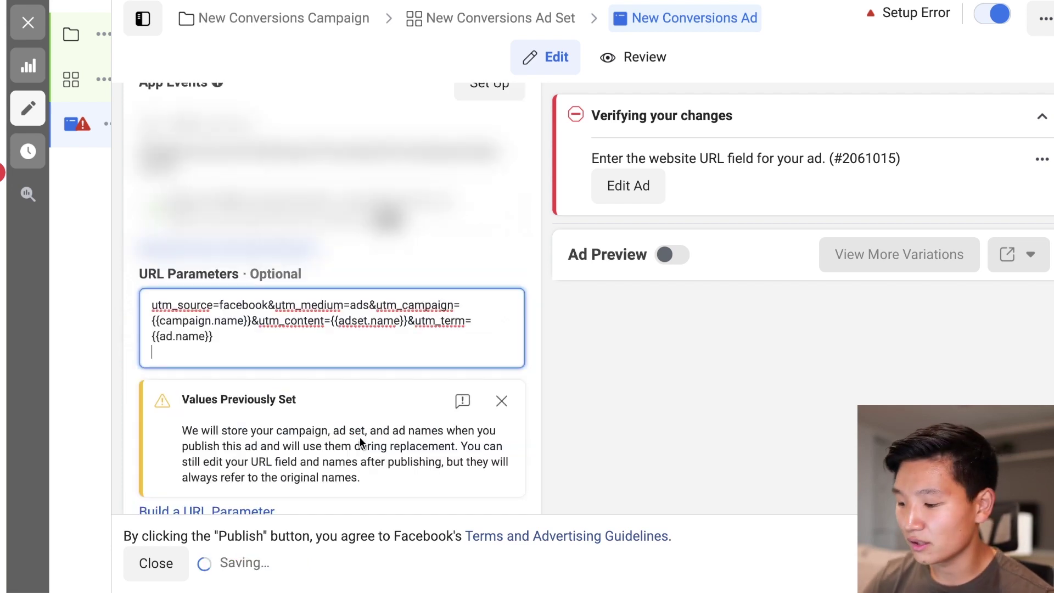
{"action": "key", "text": "Tab"}
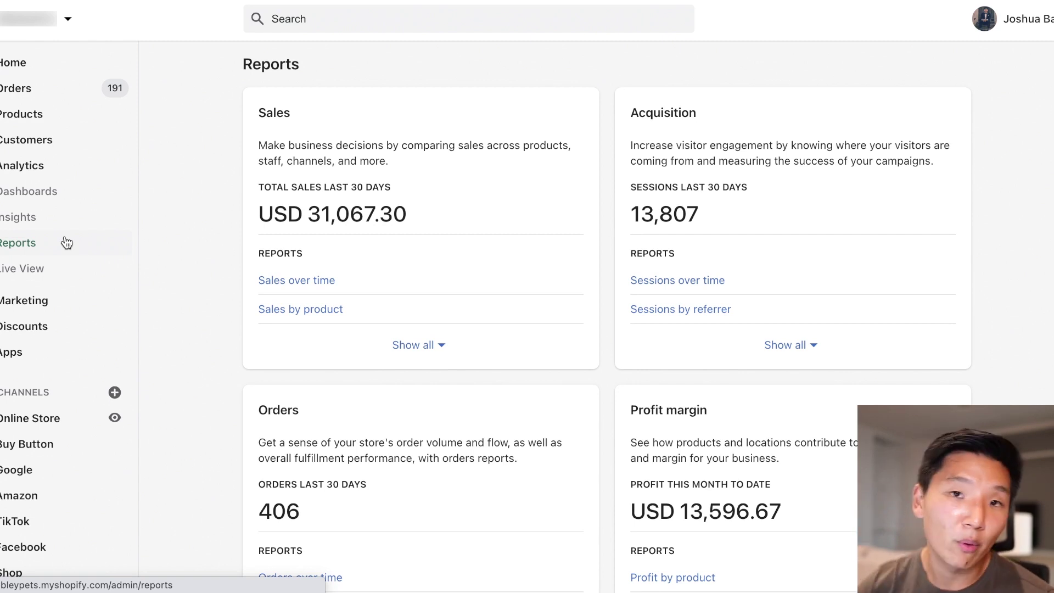
Open the Sales attributed to marketing report from the Marketing reports.
{"action": "scroll", "coordinate": [987, 218], "scroll_direction": "down", "scroll_amount": 2}
{"action": "scroll", "coordinate": [964, 226], "scroll_direction": "down", "scroll_amount": 8}
{"action": "scroll", "coordinate": [965, 233], "scroll_direction": "down", "scroll_amount": 6}
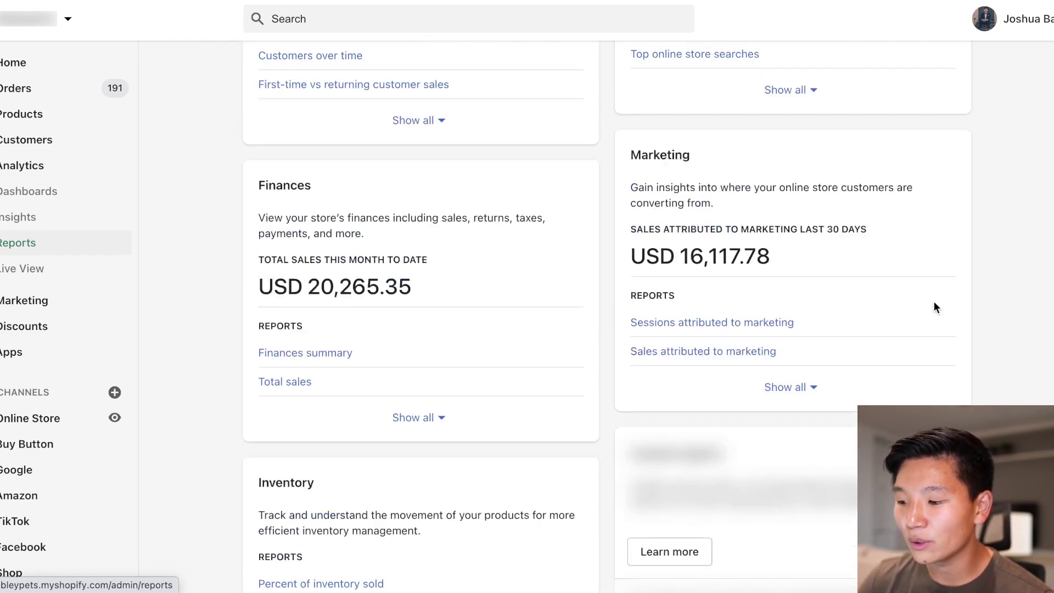
{"action": "left_click", "coordinate": [714, 354]}
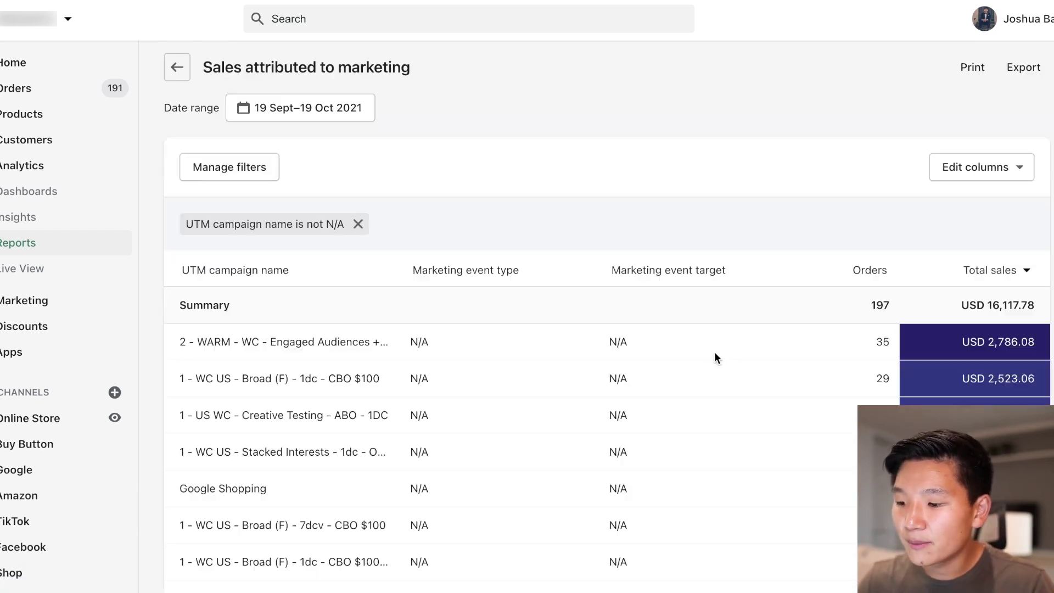
Set the report's date range to October 1–13, 2021.
{"action": "left_click", "coordinate": [319, 109]}
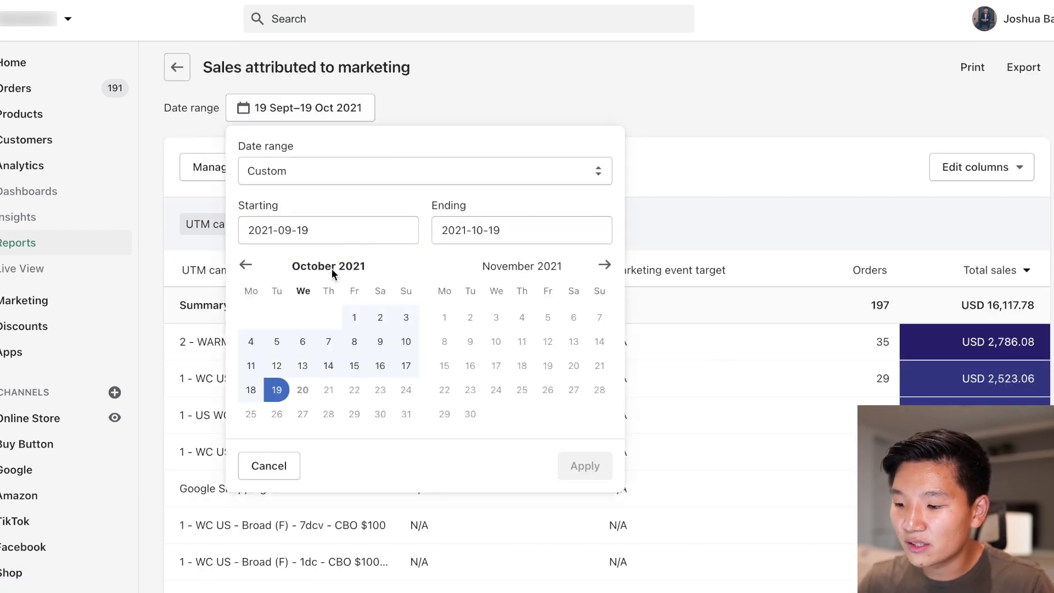
{"action": "left_click", "coordinate": [355, 319]}
{"action": "left_click", "coordinate": [303, 365]}
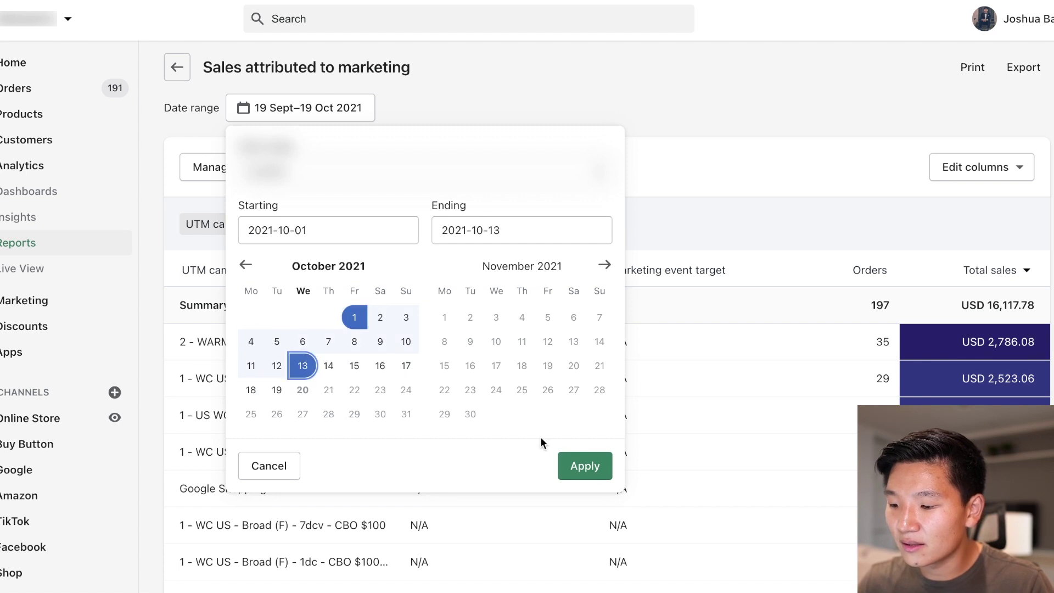
{"action": "left_click", "coordinate": [584, 465]}
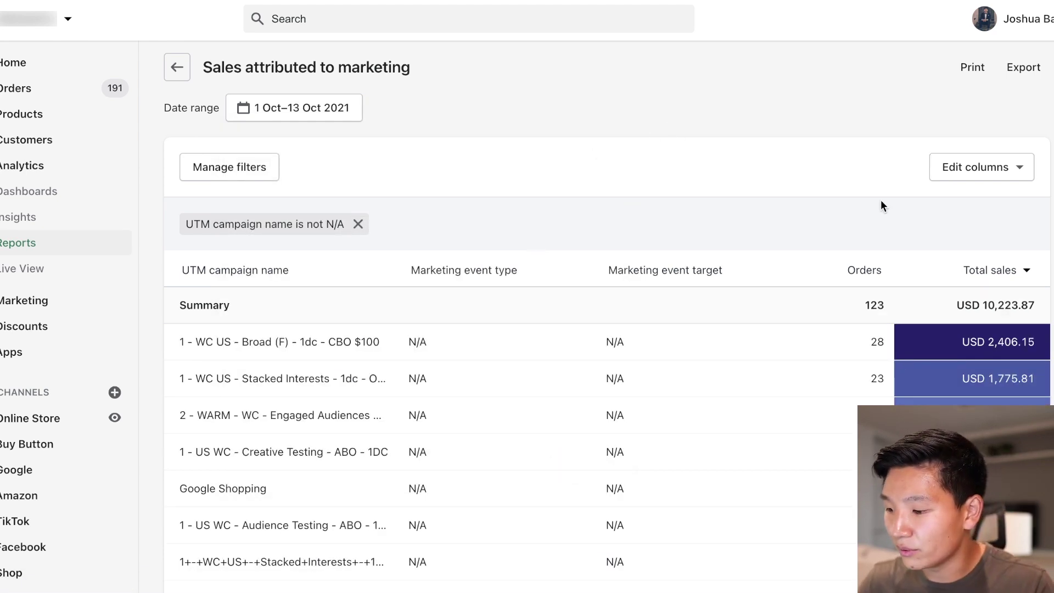
{"action": "scroll", "coordinate": [861, 209], "scroll_direction": "down", "scroll_amount": 1}
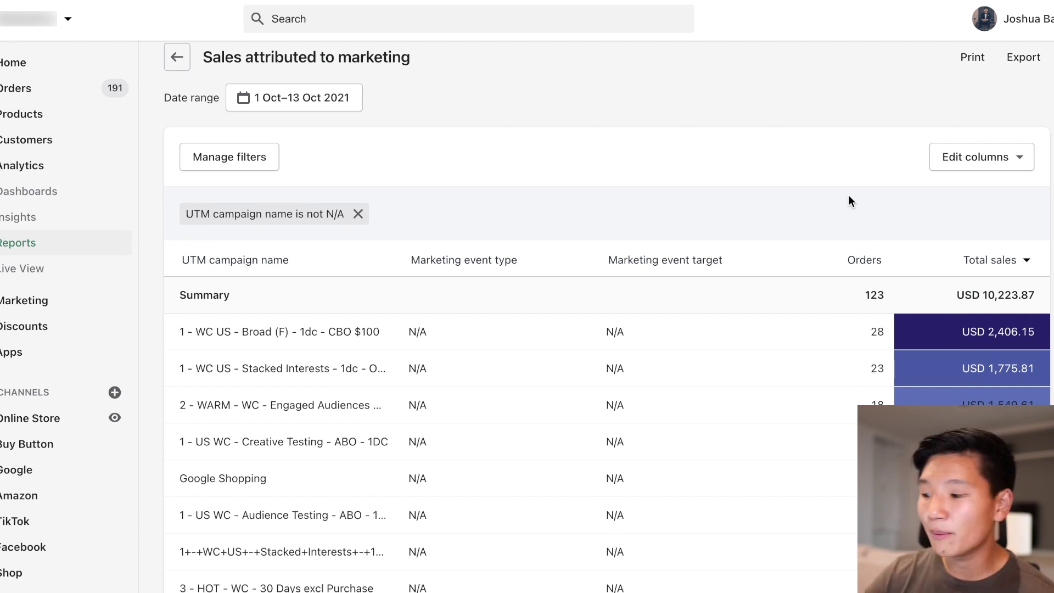
Remove the 'UTM campaign name is not N/A' filter from the report.
{"action": "left_click", "coordinate": [358, 213]}
{"action": "scroll", "coordinate": [688, 173], "scroll_direction": "down", "scroll_amount": 2}
{"action": "scroll", "coordinate": [687, 171], "scroll_direction": "down", "scroll_amount": 1}
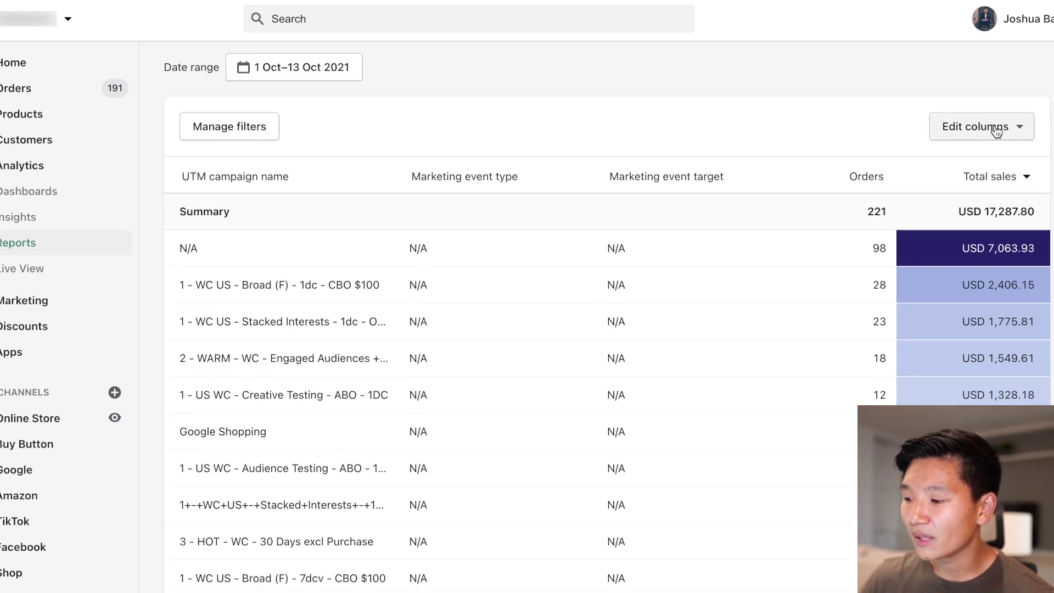
Drop the Marketing event target and type columns and add UTM campaign content.
{"action": "left_click", "coordinate": [995, 127]}
{"action": "scroll", "coordinate": [1004, 223], "scroll_direction": "down", "scroll_amount": 3}
{"action": "scroll", "coordinate": [994, 230], "scroll_direction": "down", "scroll_amount": 10}
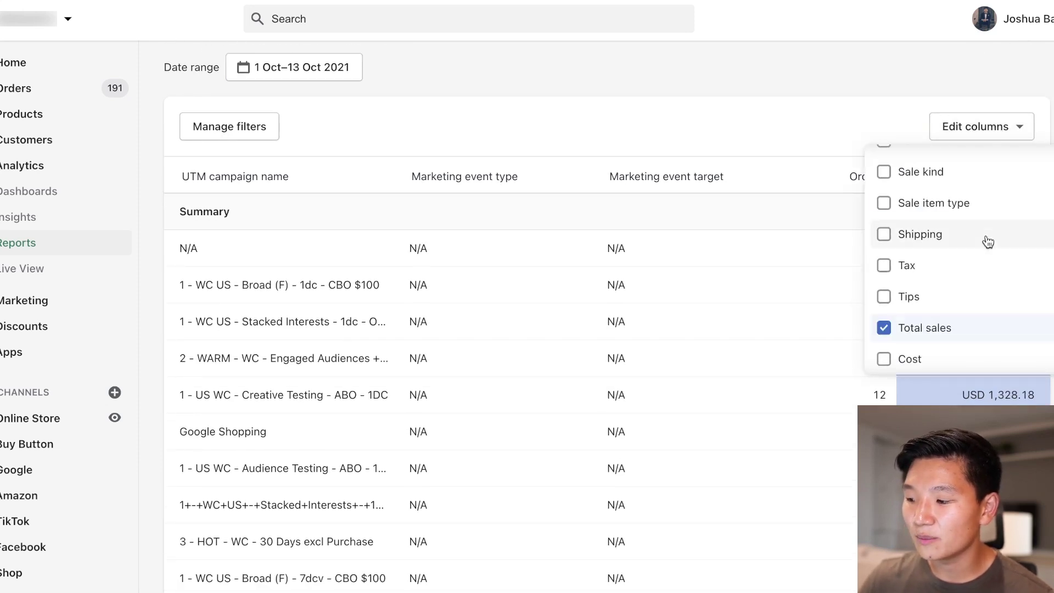
{"action": "scroll", "coordinate": [982, 244], "scroll_direction": "down", "scroll_amount": 8}
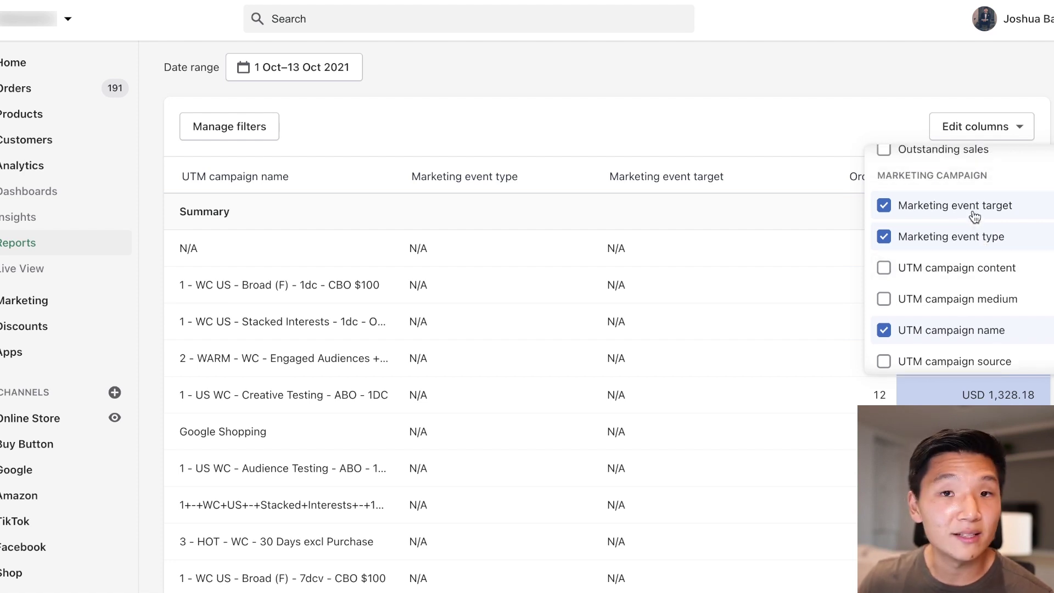
{"action": "left_click", "coordinate": [975, 217]}
{"action": "left_click", "coordinate": [967, 235]}
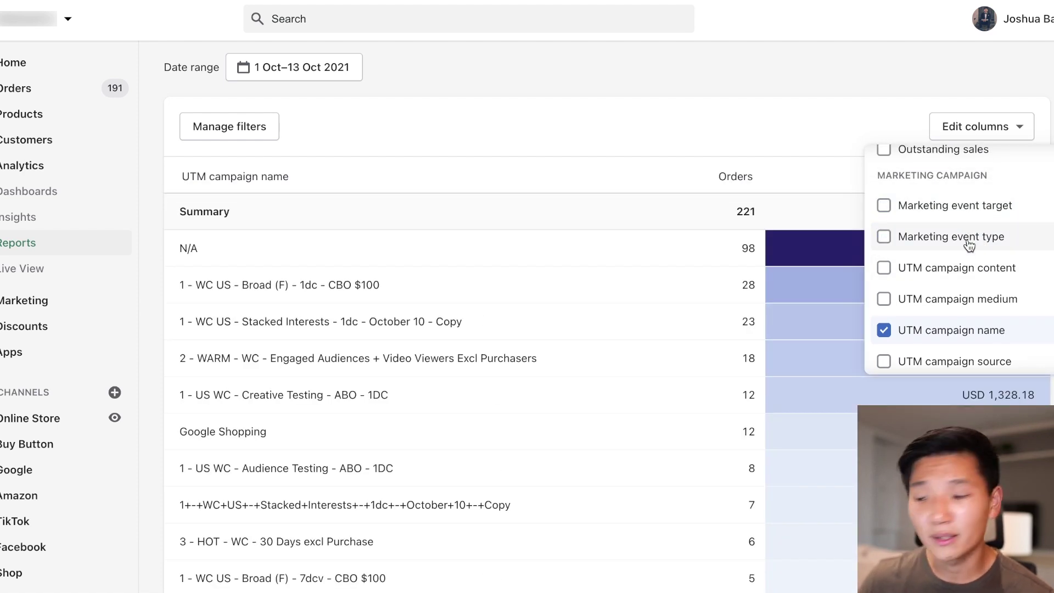
{"action": "scroll", "coordinate": [962, 263], "scroll_direction": "down", "scroll_amount": 1}
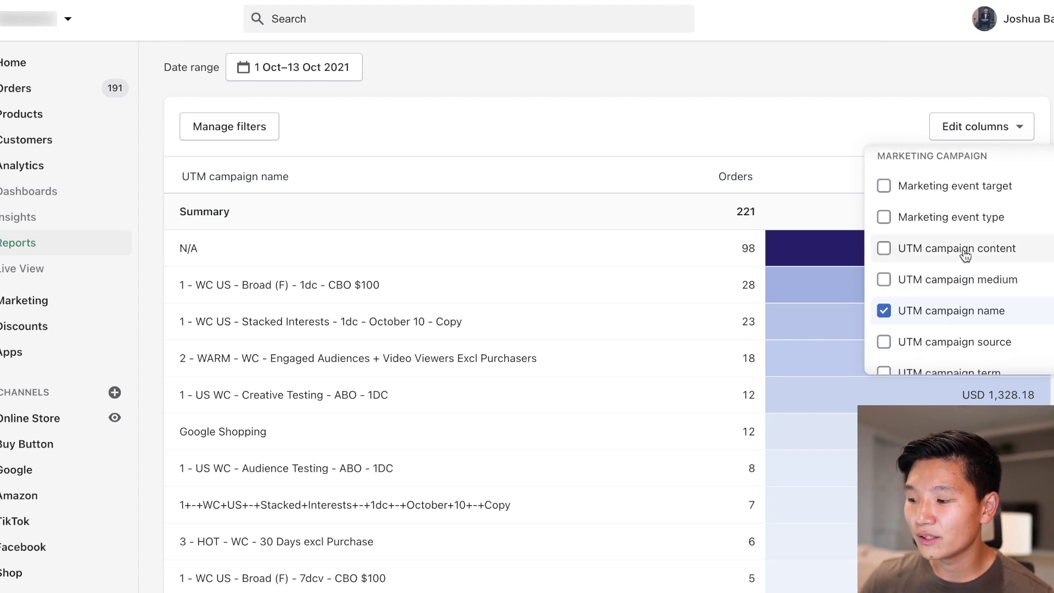
{"action": "left_click", "coordinate": [965, 255]}
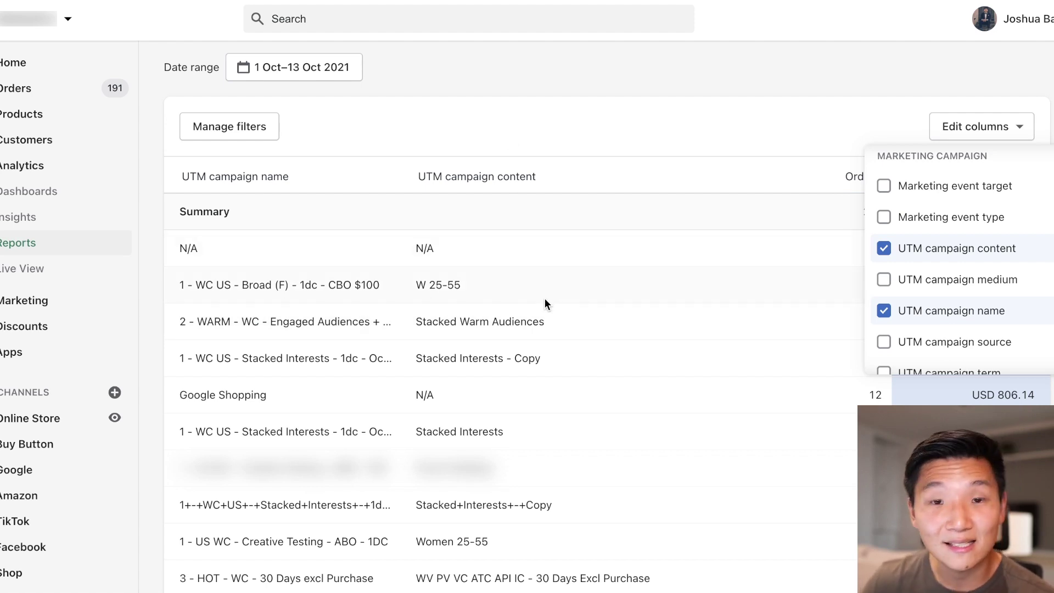
{"action": "scroll", "coordinate": [958, 306], "scroll_direction": "down", "scroll_amount": 1}
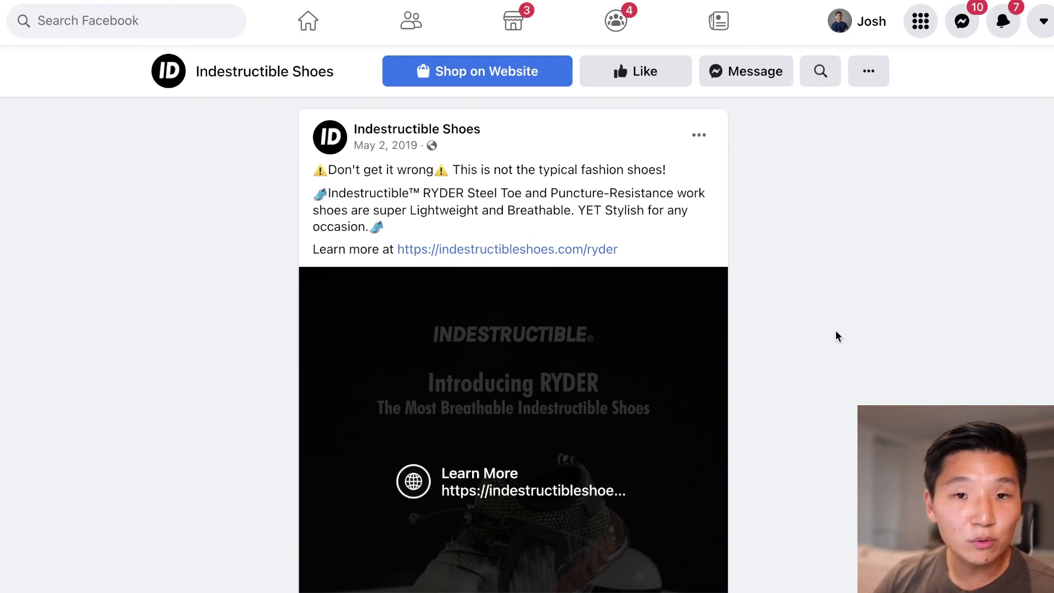
Scroll the Indestructible Shoes RYDER post down past the video to its comments.
{"action": "scroll", "coordinate": [862, 325], "scroll_direction": "down", "scroll_amount": 8}
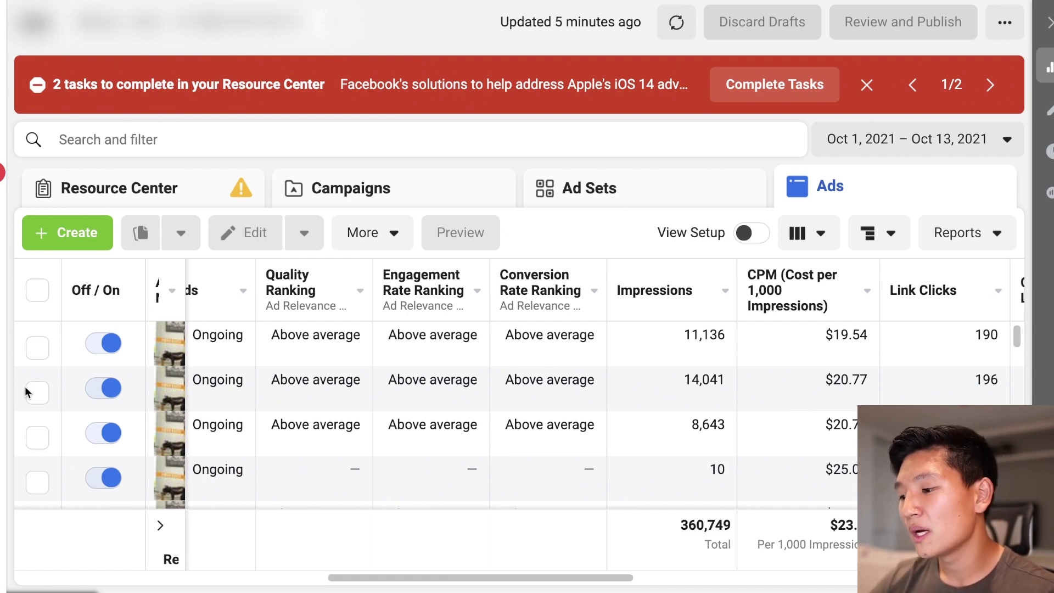
{"action": "left_click", "coordinate": [818, 239]}
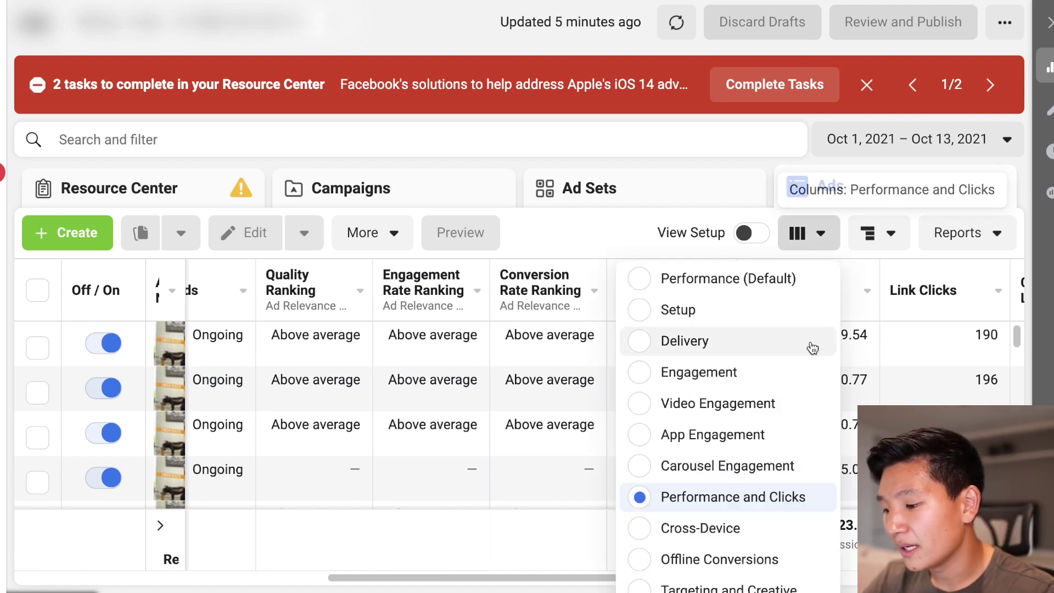
{"action": "left_click", "coordinate": [407, 551]}
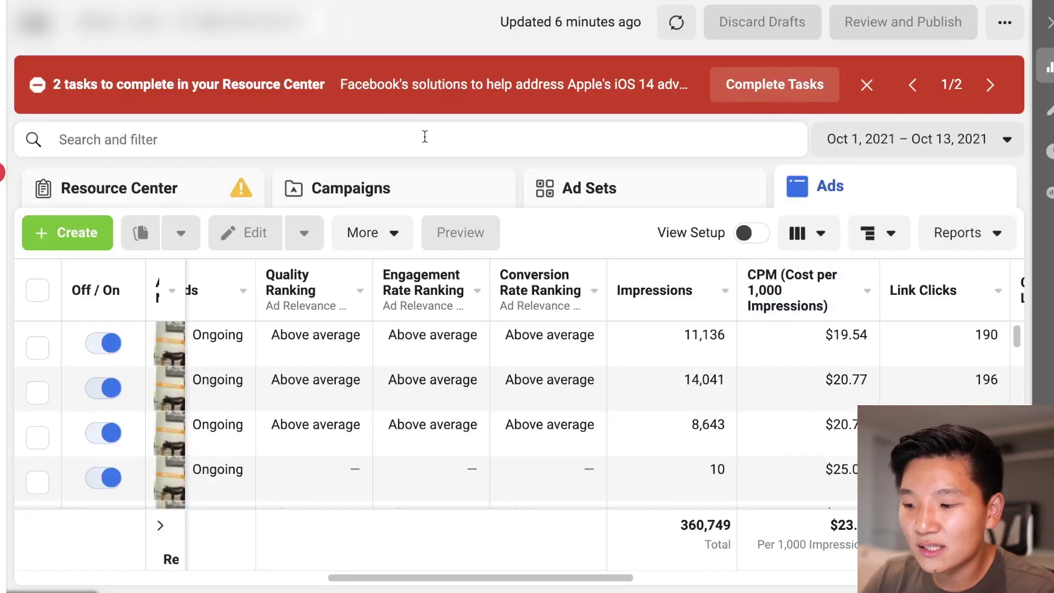
Scroll the ads table right to review CPM $23.84, CPC and 1.30% link CTR.
{"action": "scroll", "coordinate": [519, 332], "scroll_direction": "right", "scroll_amount": 5}
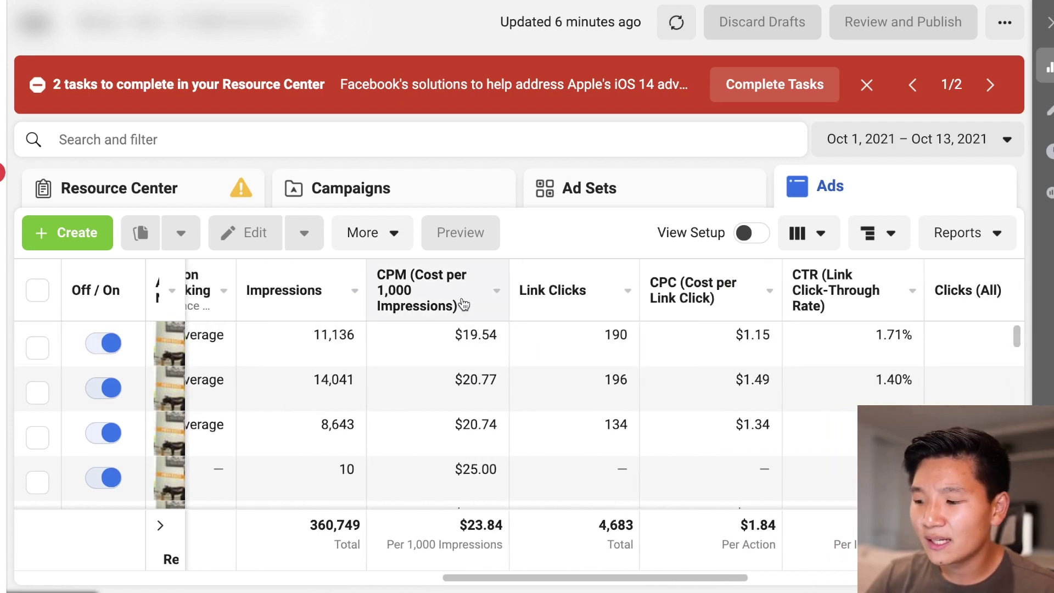
{"action": "scroll", "coordinate": [461, 306], "scroll_direction": "right", "scroll_amount": 3}
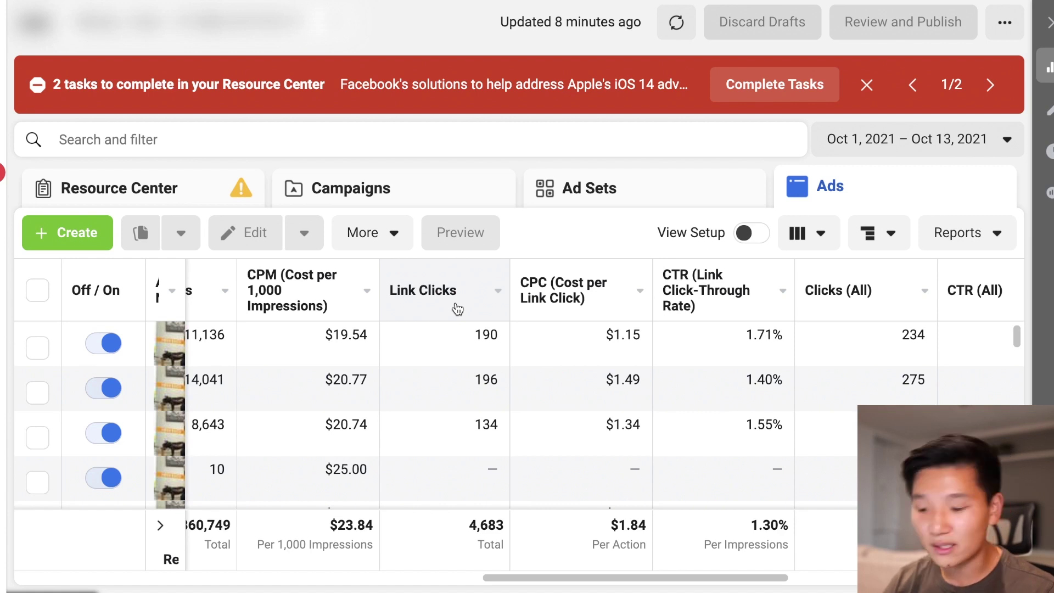
{"action": "key", "text": "super+space"}
{"action": "type", "text": "23 aud"}
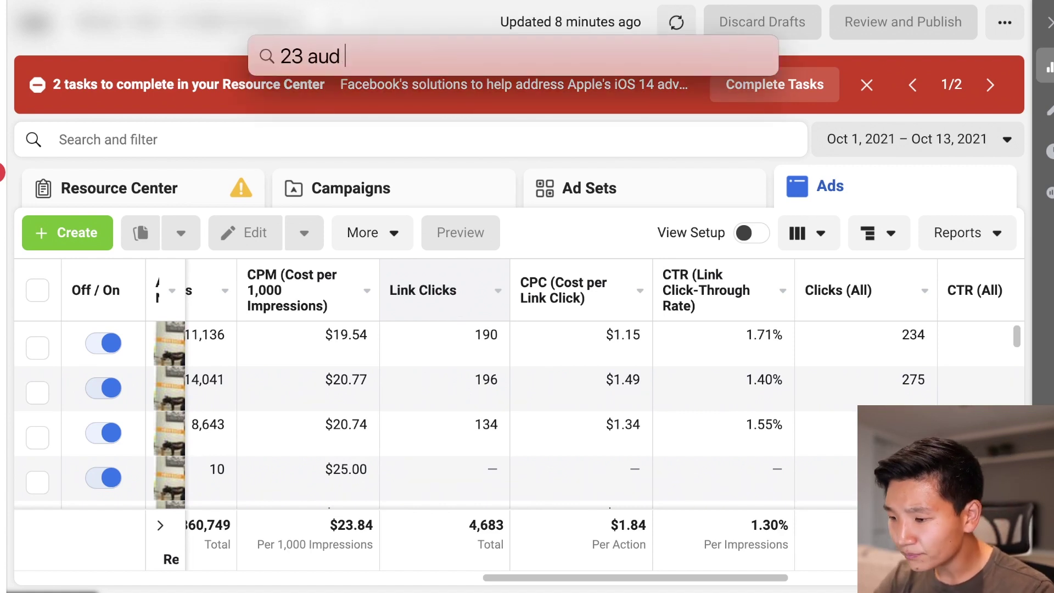
{"action": "type", "text": " to usd"}
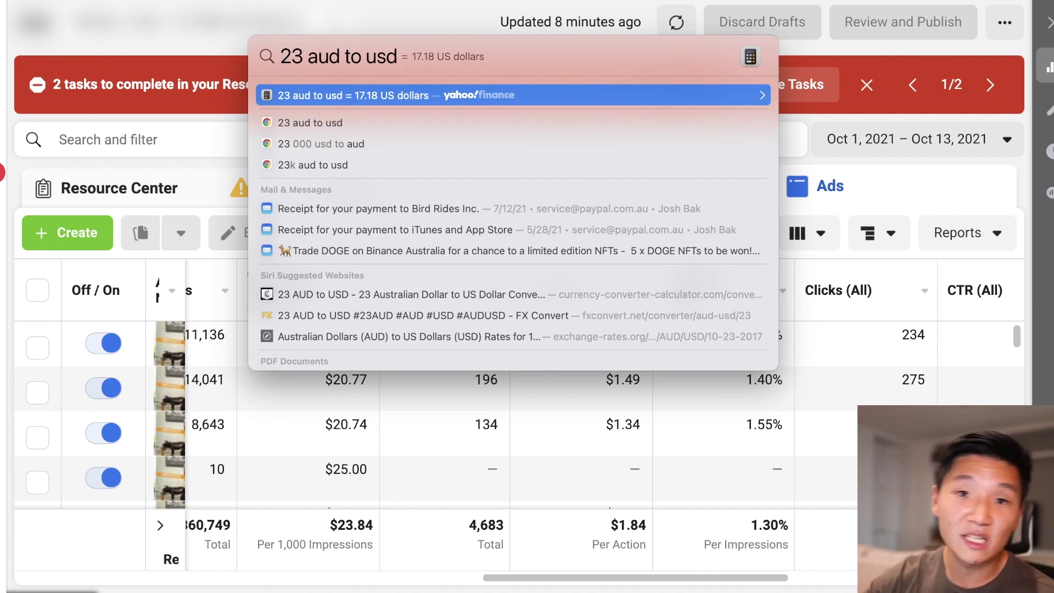
{"action": "key", "text": "super+BackSpace"}
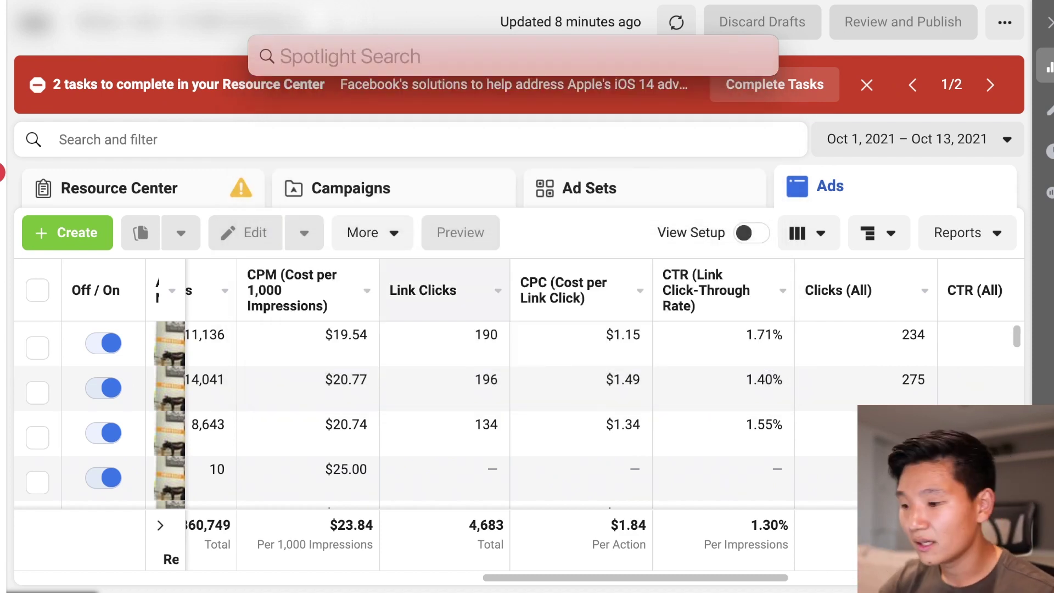
{"action": "key", "text": "Escape"}
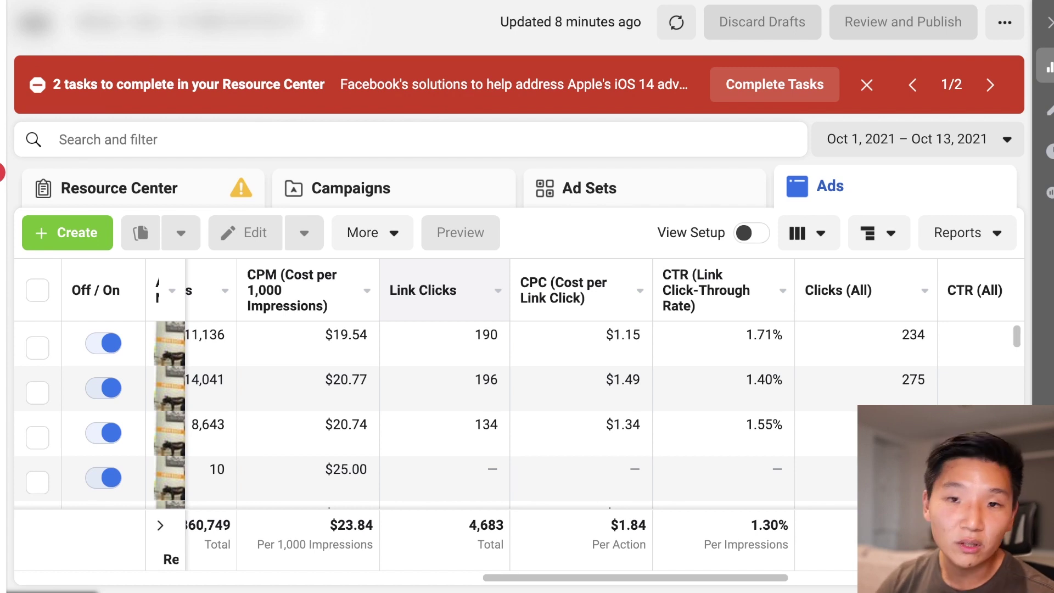
{"action": "key", "text": "super+space"}
{"action": "type", "text": "1.84 au"}
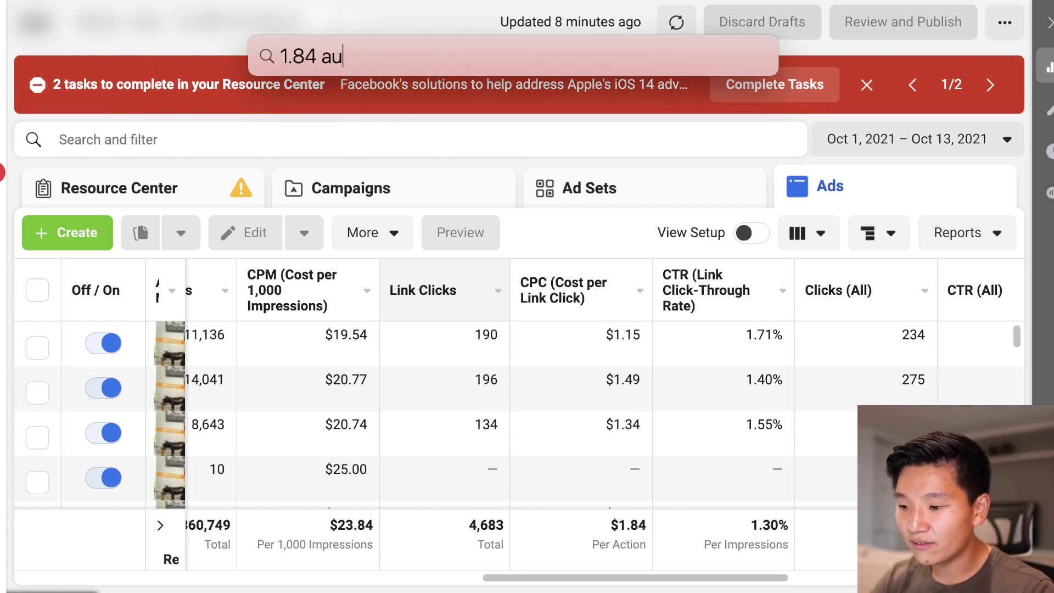
{"action": "type", "text": "d to usd"}
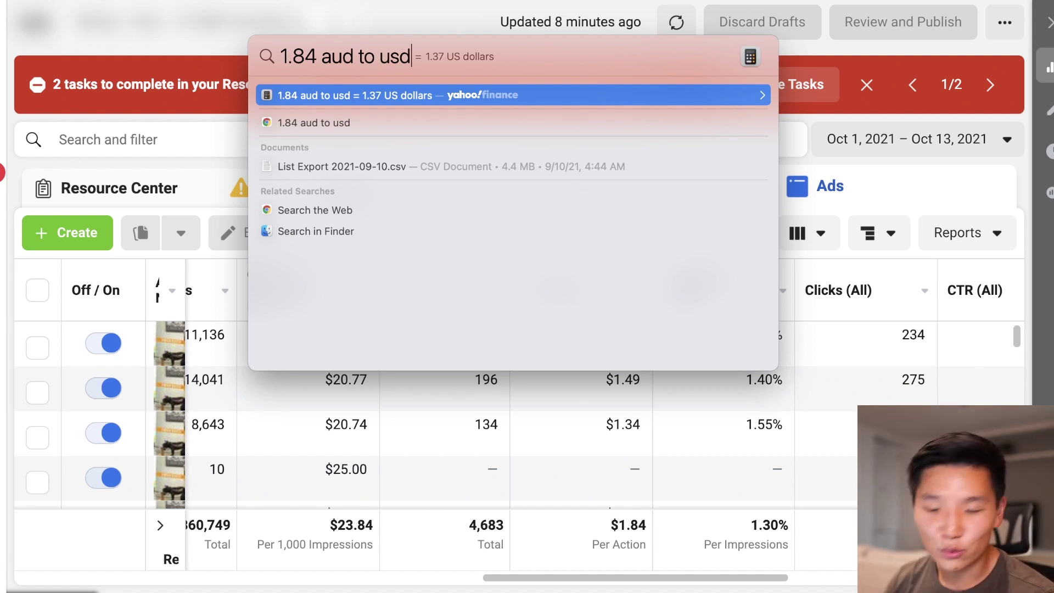
{"action": "key", "text": "Escape"}
{"action": "key", "text": "Escape"}
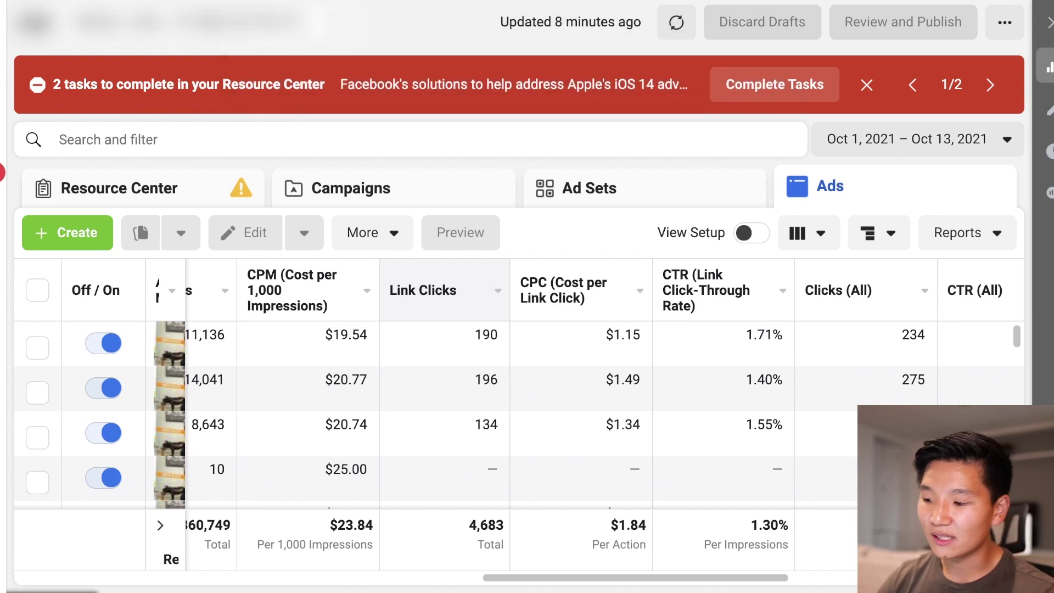